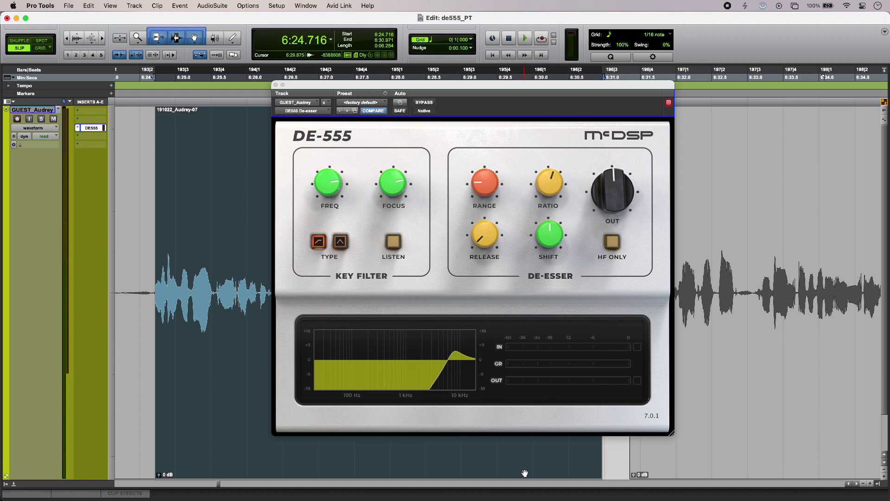
# Re-enable the DE-555 and sweep the key filter frequency to about 7.7 kHz during dialogue playback
pyautogui.click(431, 103)
pyautogui.press('space')
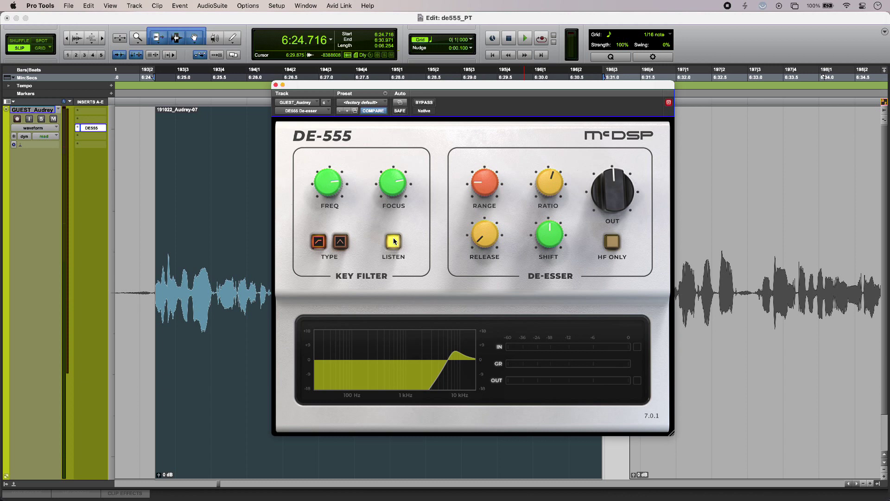
pyautogui.press('space')
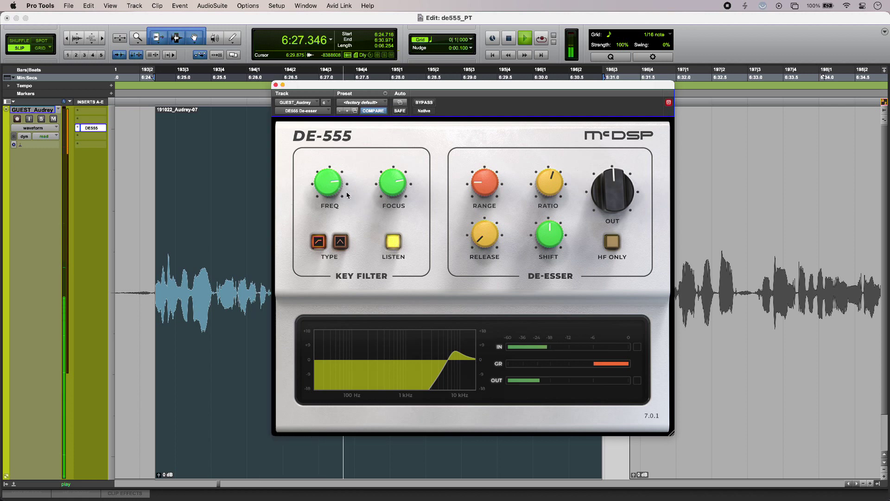
pyautogui.moveTo(335, 188); pyautogui.dragTo(332, 170)
pyautogui.press('space')
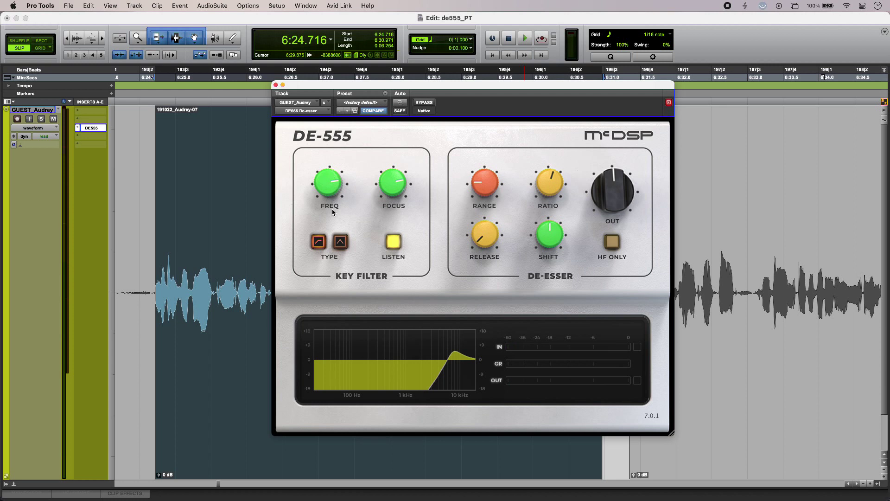
# Try a wide band-pass key filter, then return to high-pass with Focus at 87.5 %
pyautogui.click(340, 245)
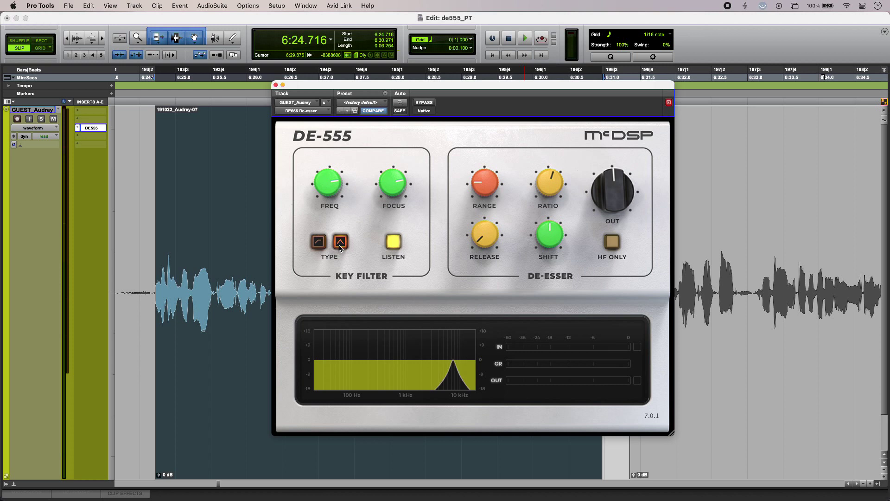
pyautogui.moveTo(393, 183); pyautogui.dragTo(393, 132)
pyautogui.click(319, 242)
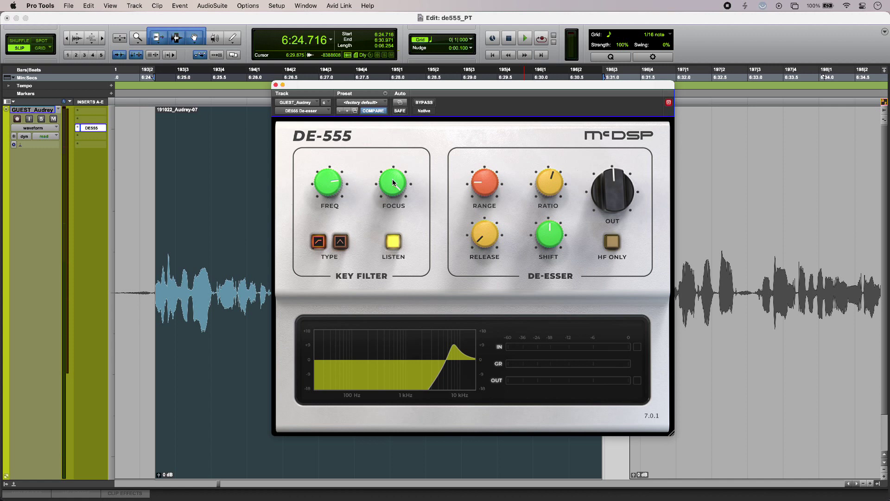
pyautogui.moveTo(392, 179)
pyautogui.mouseDown()
pyautogui.moveTo(389, 276)
pyautogui.moveTo(390, 173)
pyautogui.mouseUp()
# Audition the dialogue while tuning Release to about 3 msec and Range down to about 5.6 dB
pyautogui.press('space')
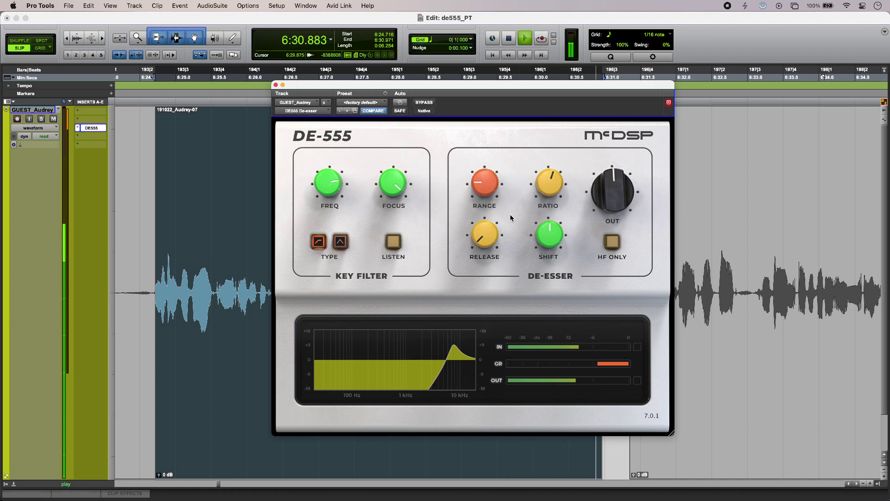
pyautogui.press('space')
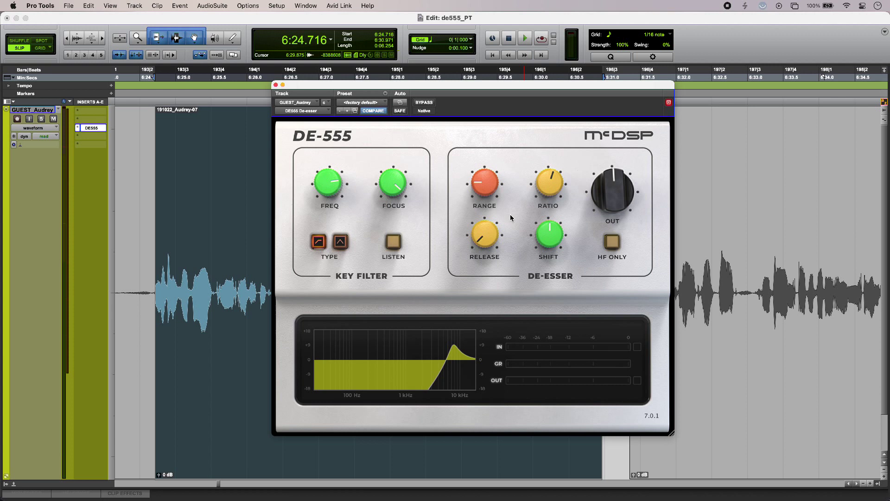
pyautogui.moveTo(484, 182); pyautogui.dragTo(485, 137)
pyautogui.press('space')
pyautogui.moveTo(485, 238); pyautogui.dragTo(493, 138)
pyautogui.press('space')
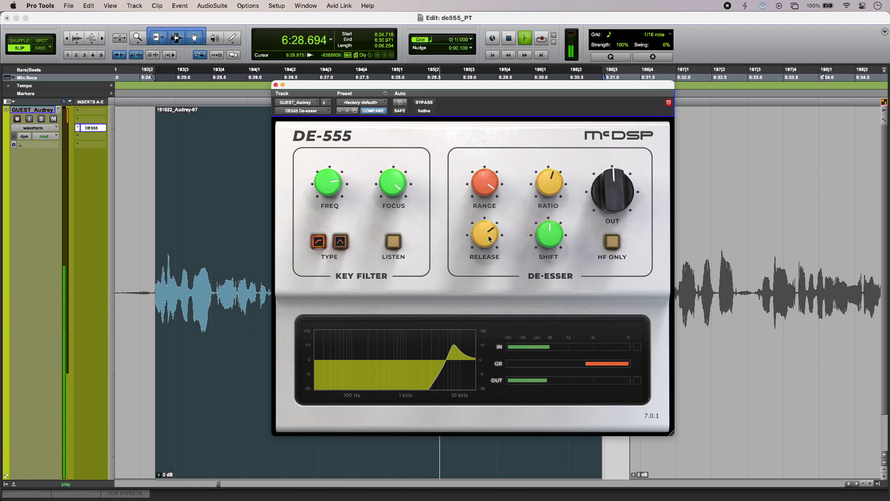
pyautogui.press('space')
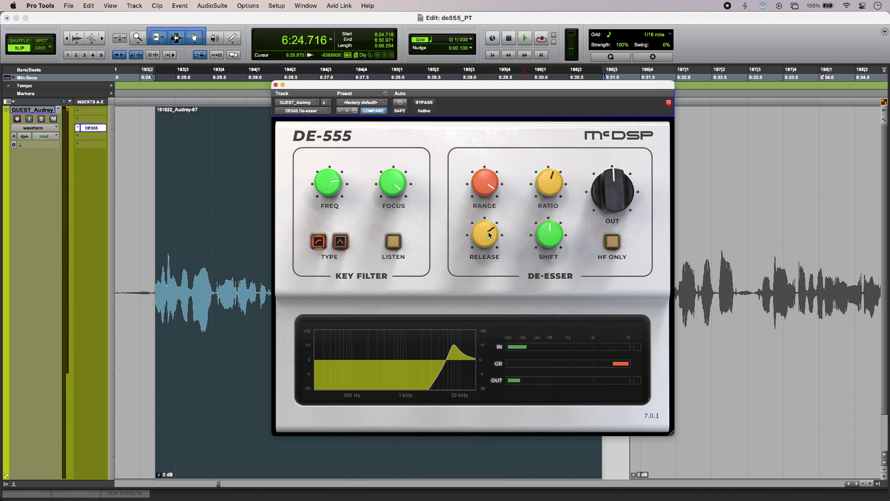
pyautogui.moveTo(489, 235); pyautogui.dragTo(480, 341)
pyautogui.press('space')
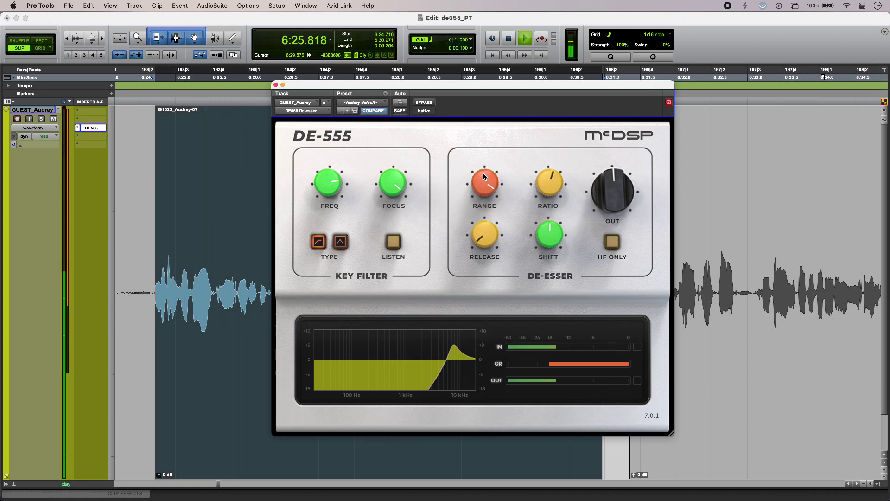
pyautogui.moveTo(483, 173); pyautogui.dragTo(483, 306)
# Turn on HF Only and push Range to about 28.9 dB and ratio to 11.25:1
pyautogui.press('space')
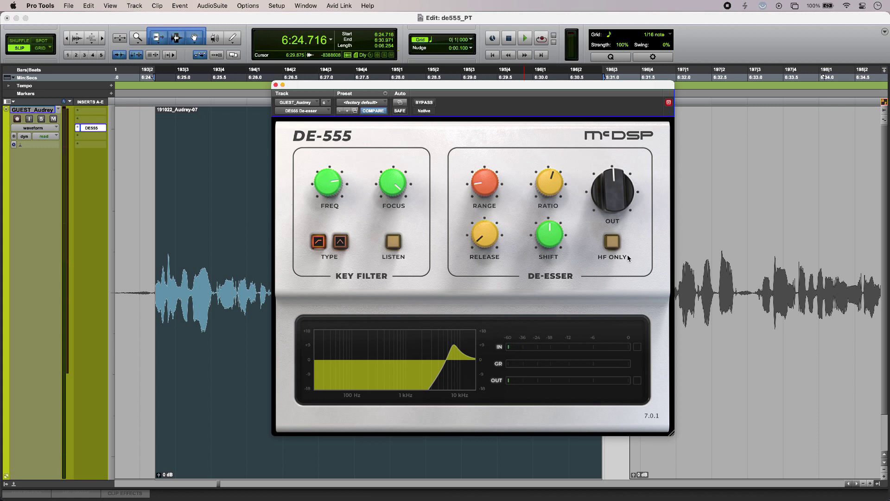
pyautogui.click(613, 241)
pyautogui.press('space')
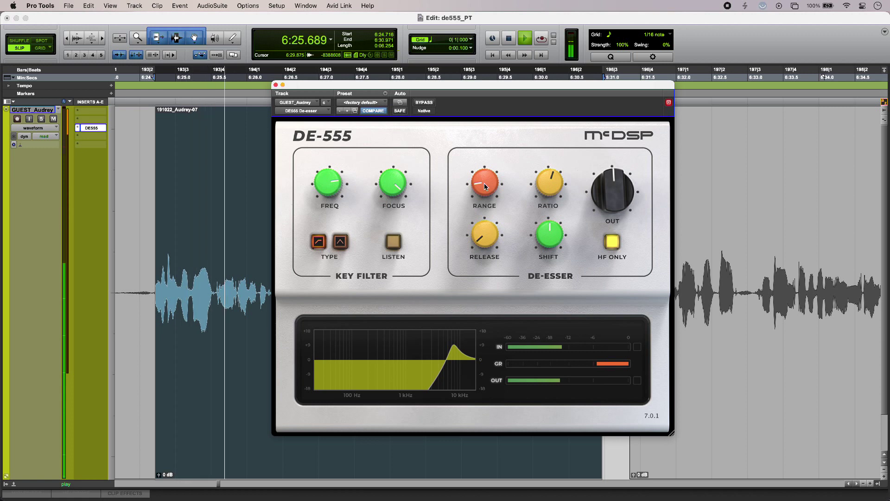
pyautogui.moveTo(485, 176)
pyautogui.moveTo(486, 177); pyautogui.dragTo(498, 93)
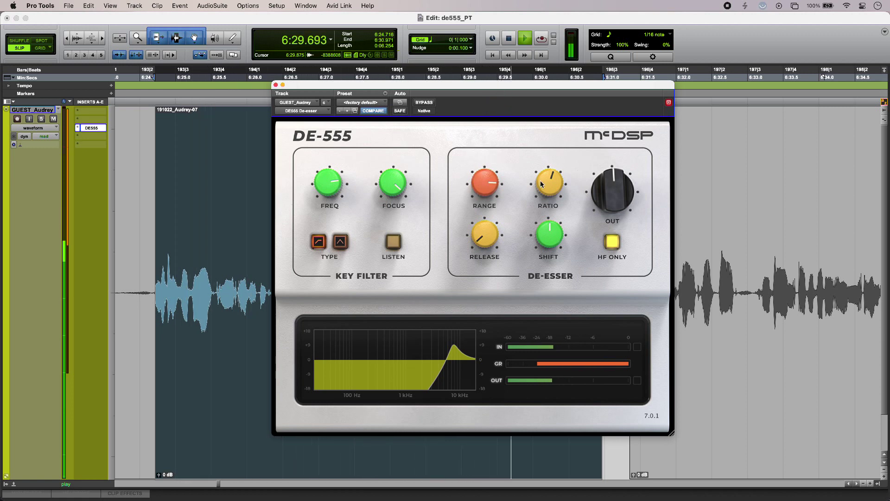
pyautogui.moveTo(548, 181); pyautogui.dragTo(545, 160)
pyautogui.press('space')
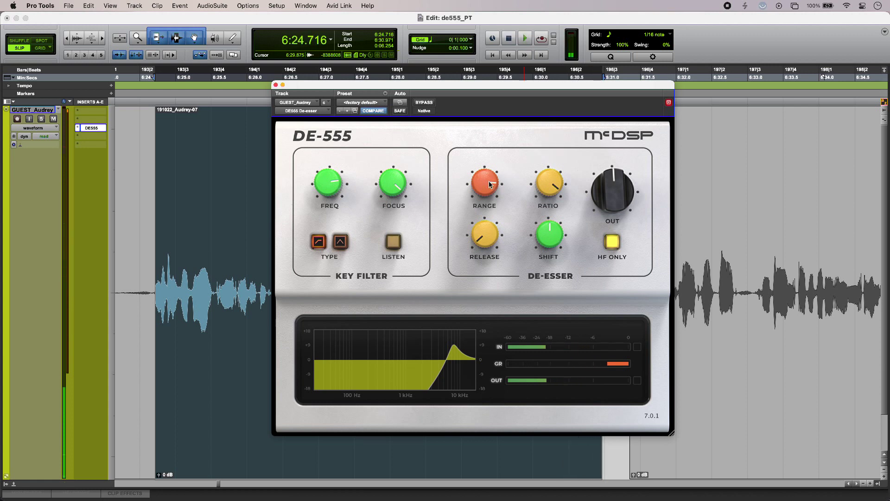
# Push Range to around 33 dB and raise the ratio further, auditioning the result
pyautogui.moveTo(489, 181); pyautogui.dragTo(489, 166)
pyautogui.moveTo(549, 182); pyautogui.dragTo(547, 164)
pyautogui.press('space')
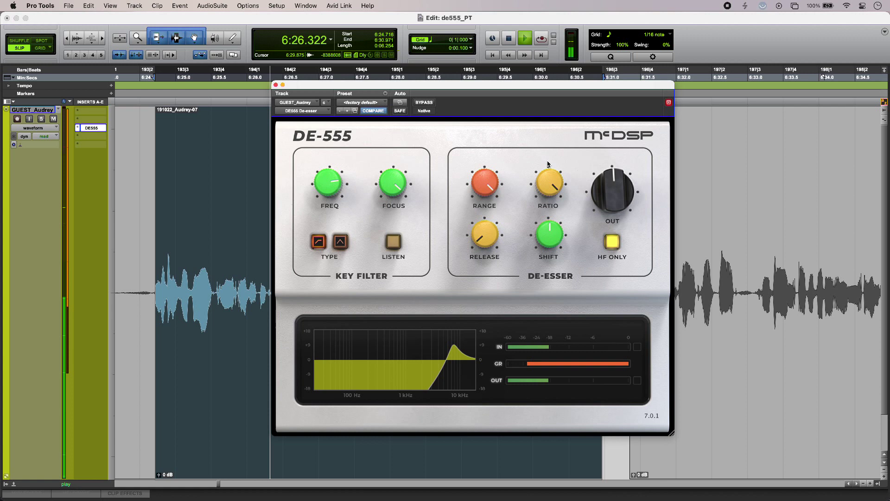
pyautogui.press('space')
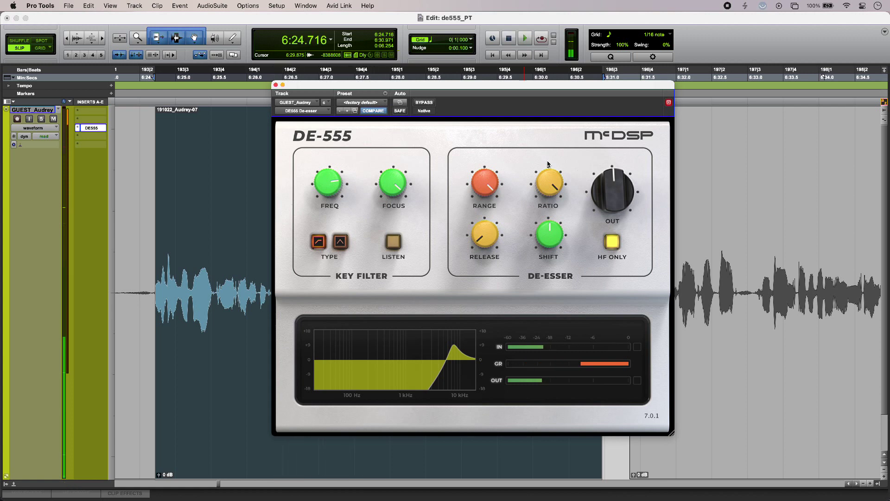
# Settle the ratio at 5.74:1, turn HF Only off, and lower Range to about 14.9 dB
pyautogui.moveTo(485, 182); pyautogui.dragTo(493, 267)
pyautogui.moveTo(555, 181); pyautogui.dragTo(560, 278)
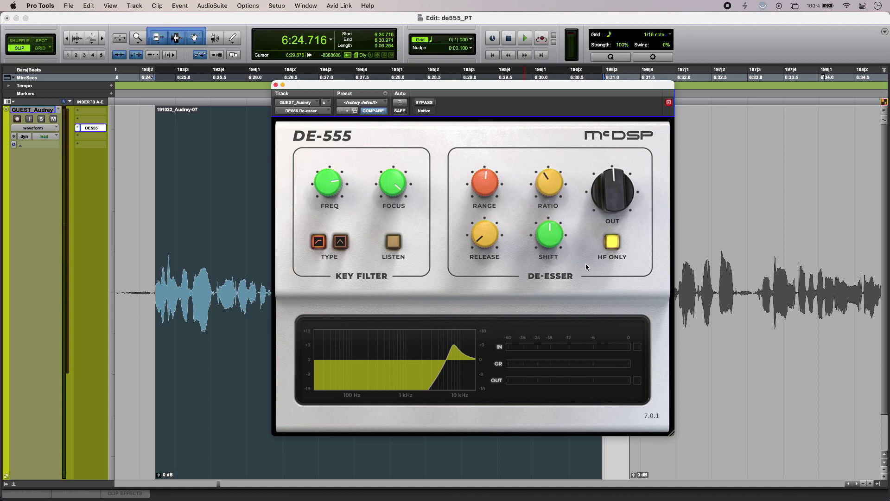
pyautogui.click(613, 243)
pyautogui.press('space')
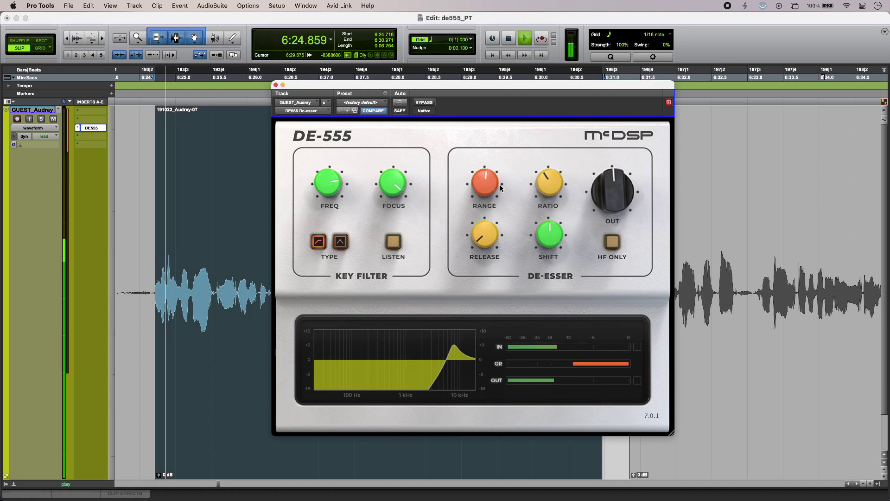
pyautogui.moveTo(486, 185); pyautogui.dragTo(489, 237)
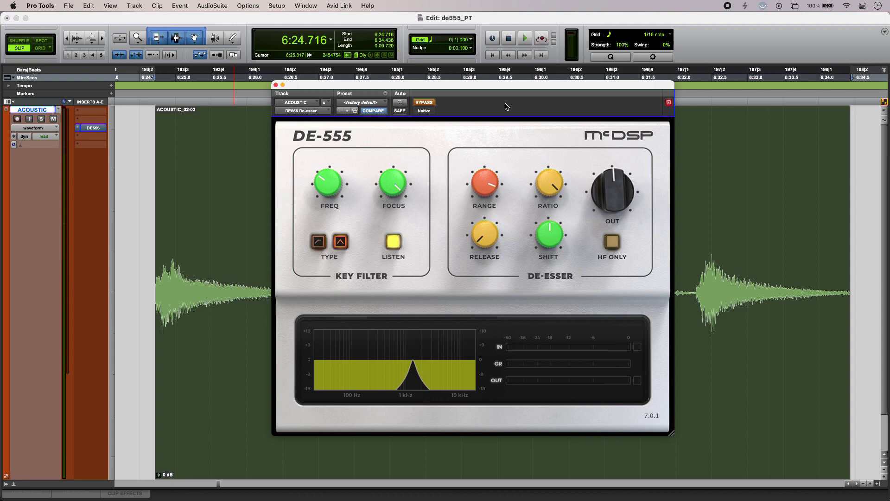
# Play the ACOUSTIC guitar clip bypassed, then through the active DE-555 to compare
pyautogui.press('space')
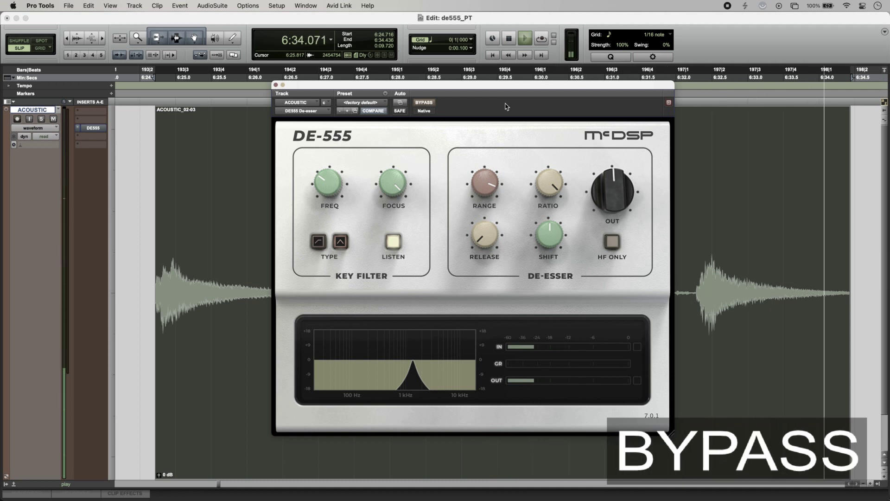
pyautogui.press('space')
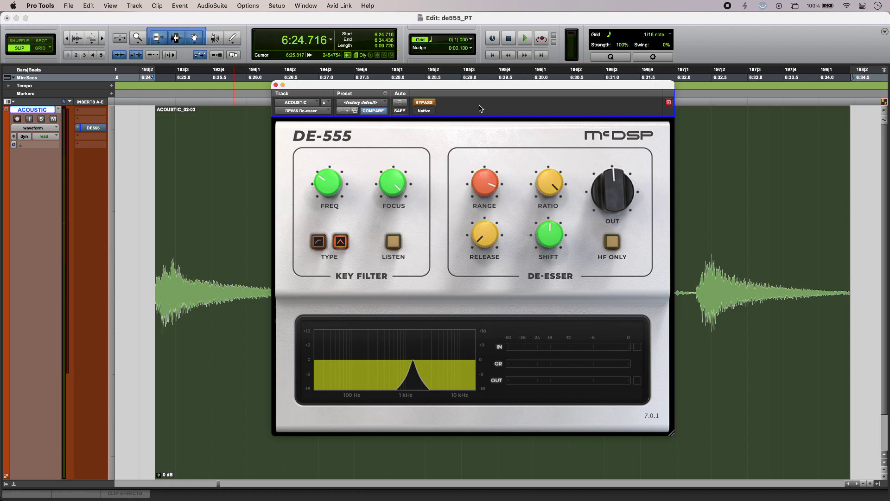
pyautogui.press('space')
# Enable Listen on the guitar's key filter, set Focus to about 66 %, and audition it
pyautogui.click(393, 241)
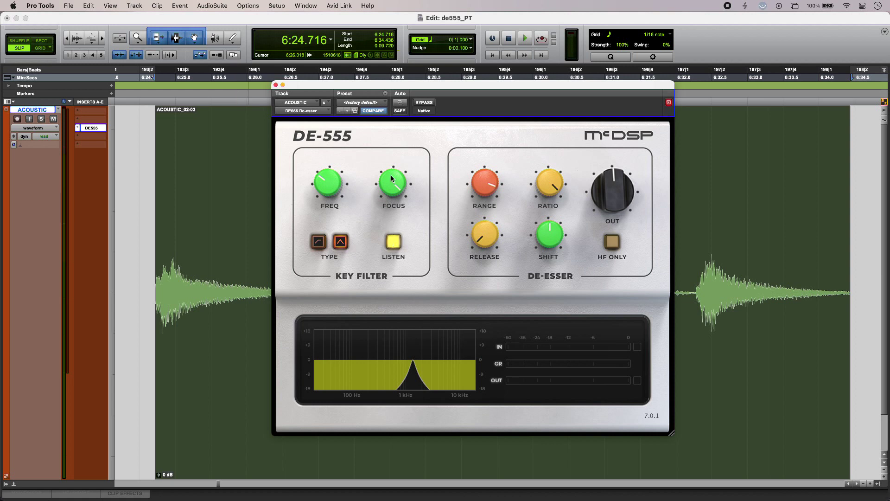
pyautogui.moveTo(392, 178); pyautogui.dragTo(391, 185)
pyautogui.press('space')
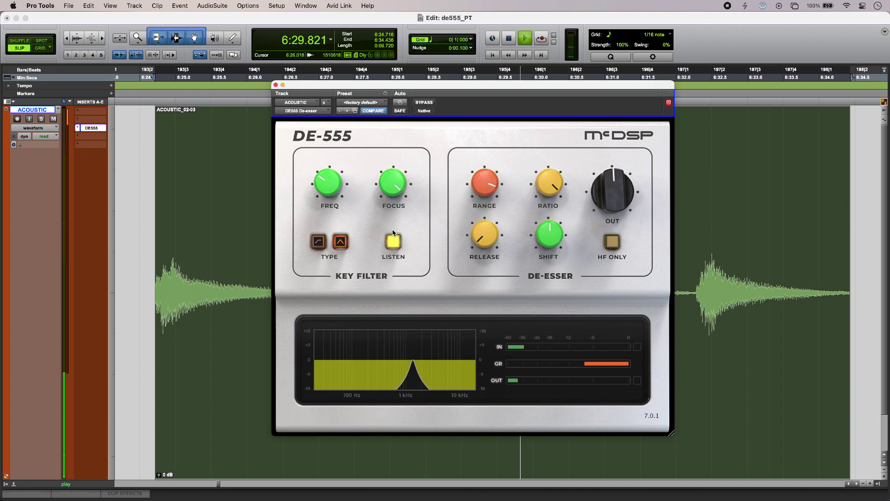
pyautogui.press('space')
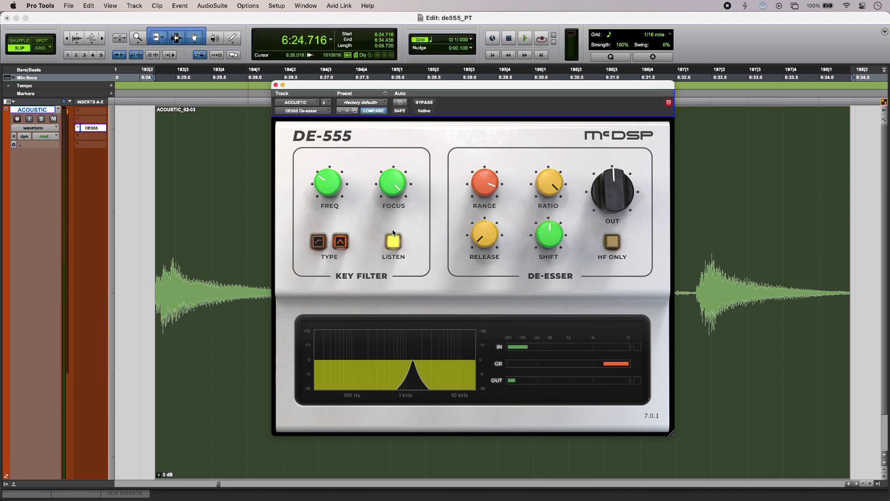
# Turn Listen off, sweep Shift upward, then reset Shift to its centre value
pyautogui.click(393, 232)
pyautogui.moveTo(557, 238)
pyautogui.mouseDown()
pyautogui.moveTo(557, 115)
pyautogui.moveTo(551, 313)
pyautogui.moveTo(552, 237)
pyautogui.mouseUp()
pyautogui.keyDown('alt'); pyautogui.click(551, 237); pyautogui.keyUp('alt')
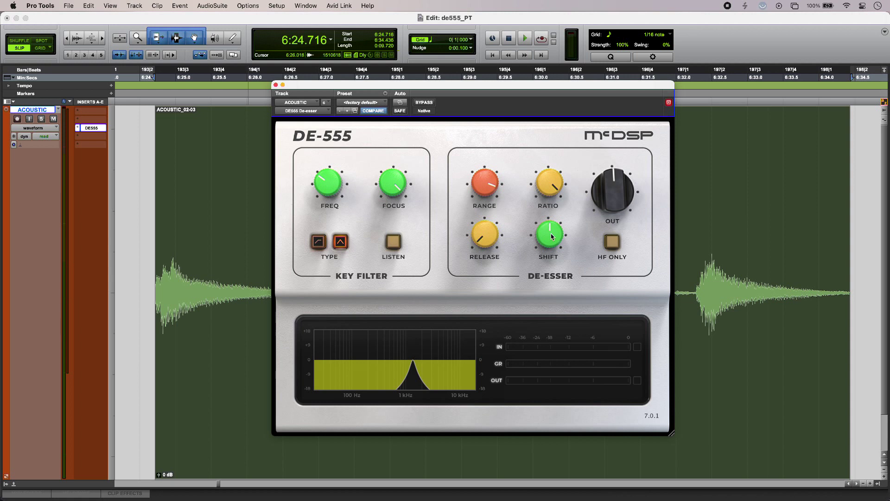